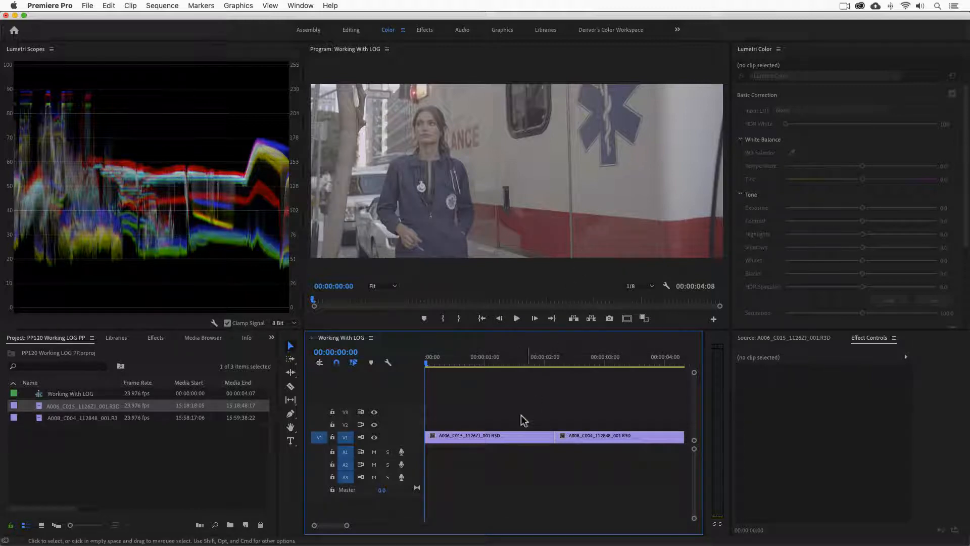
Select the first timeline clip and apply the RedLogFilm to Rec709 input LUT in Basic Correction
left_click(513, 437)
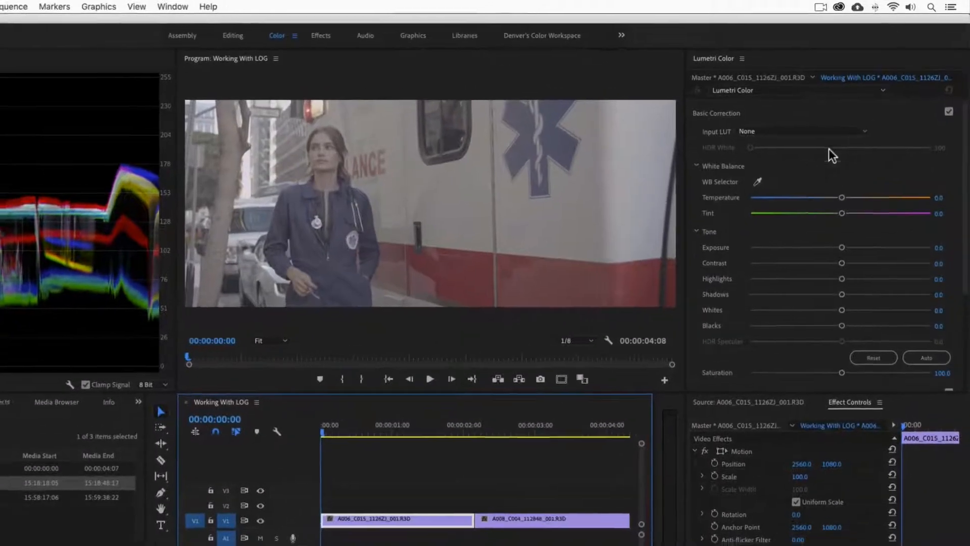
left_click(879, 111)
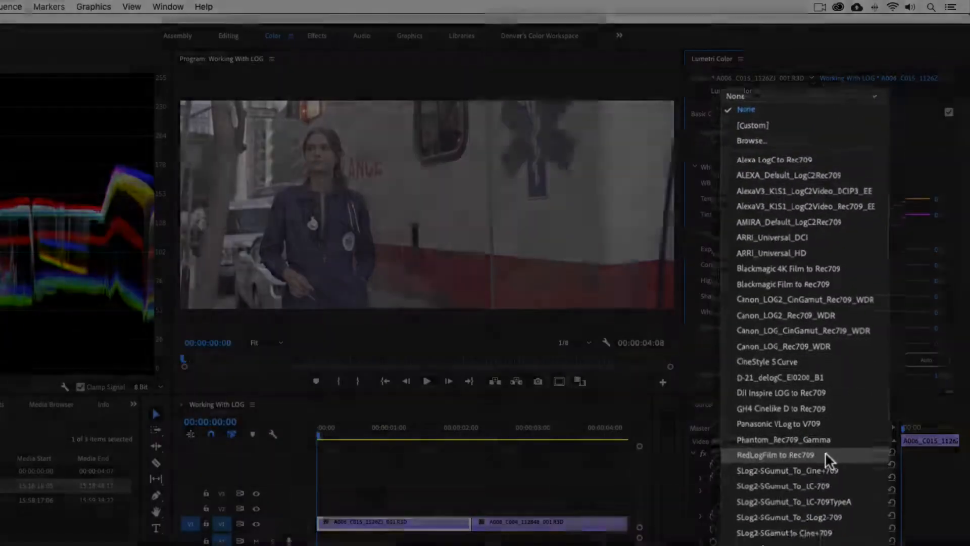
left_click(825, 454)
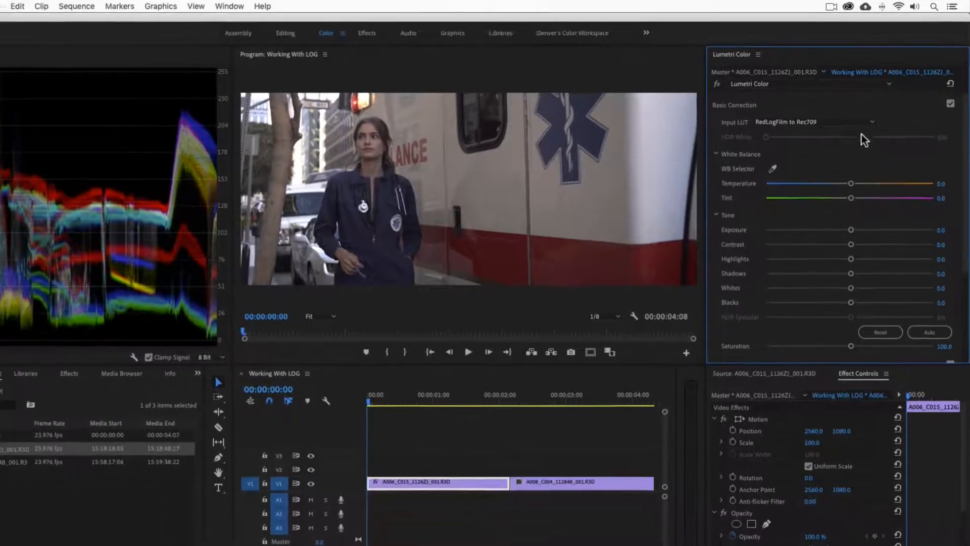
Set the clip's input LUT back to None
left_click(860, 131)
left_click(853, 145)
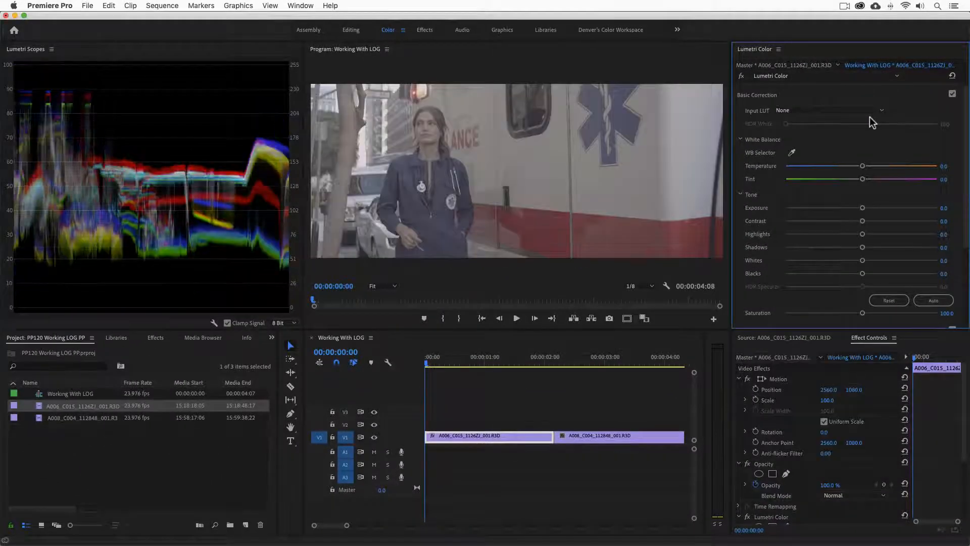
key("shift+super+2")
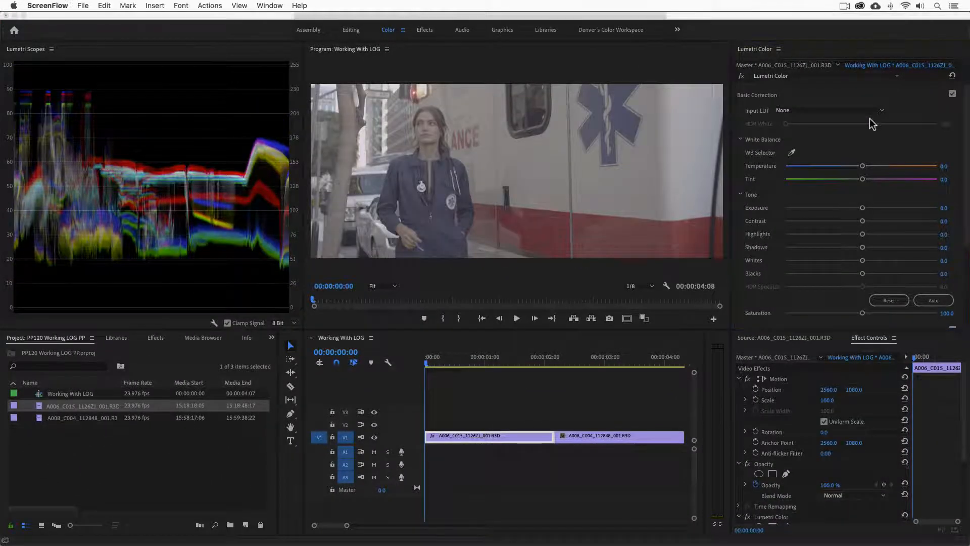
In the master clip's RED Source Settings, change the Gamma Curve to REDgamma4
left_click(792, 359)
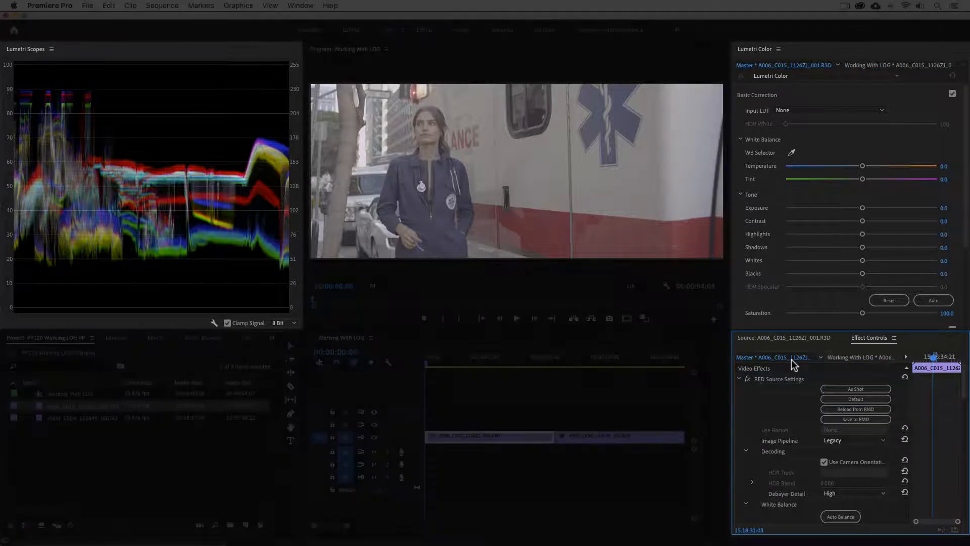
scroll(796, 396, "down", 5)
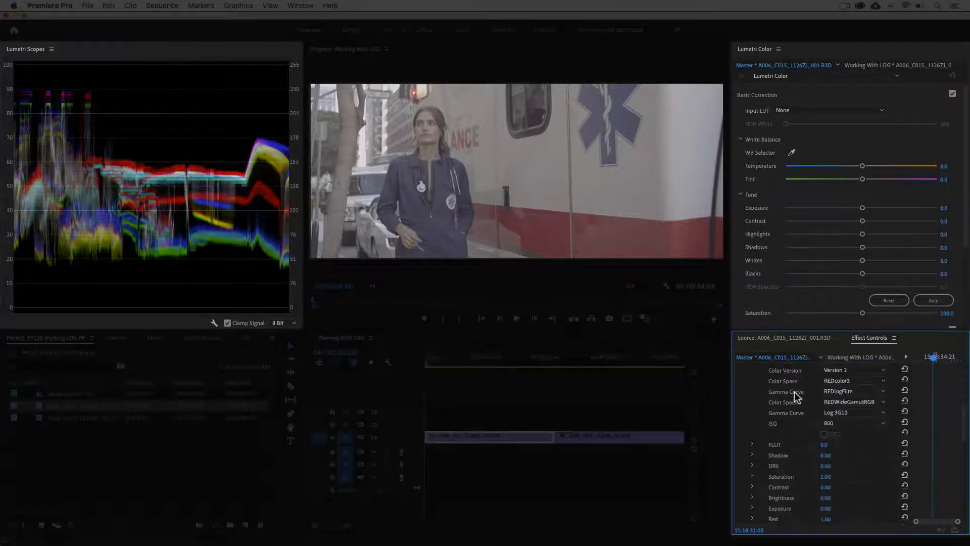
left_click(850, 392)
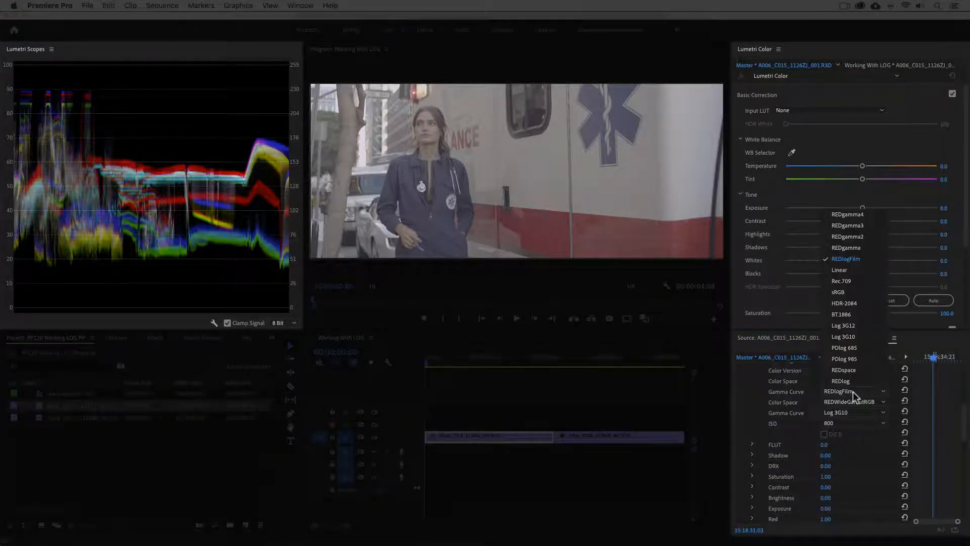
left_click(854, 215)
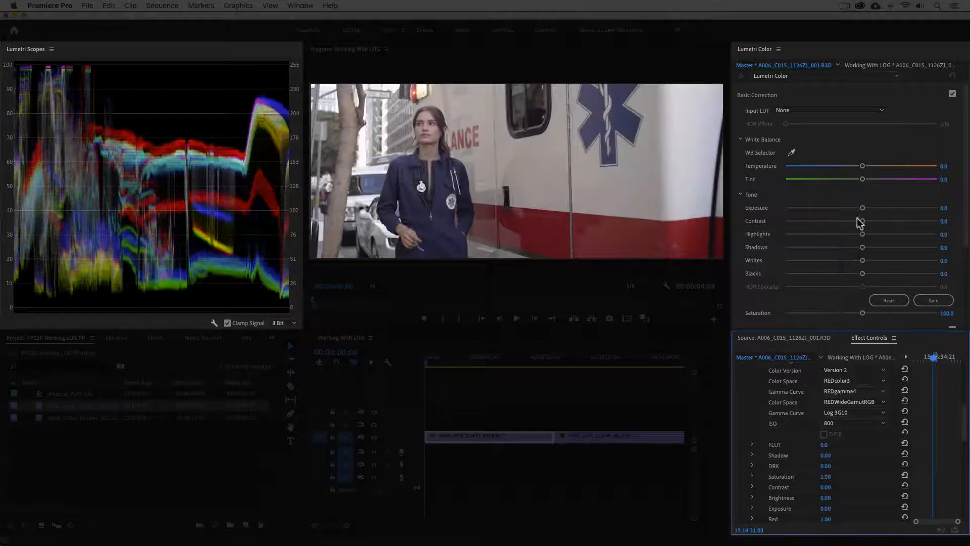
Set the master clip's Gamma Curve back to REDlogFilm and return to the sequence clip's effects
left_click(880, 393)
left_click(854, 257)
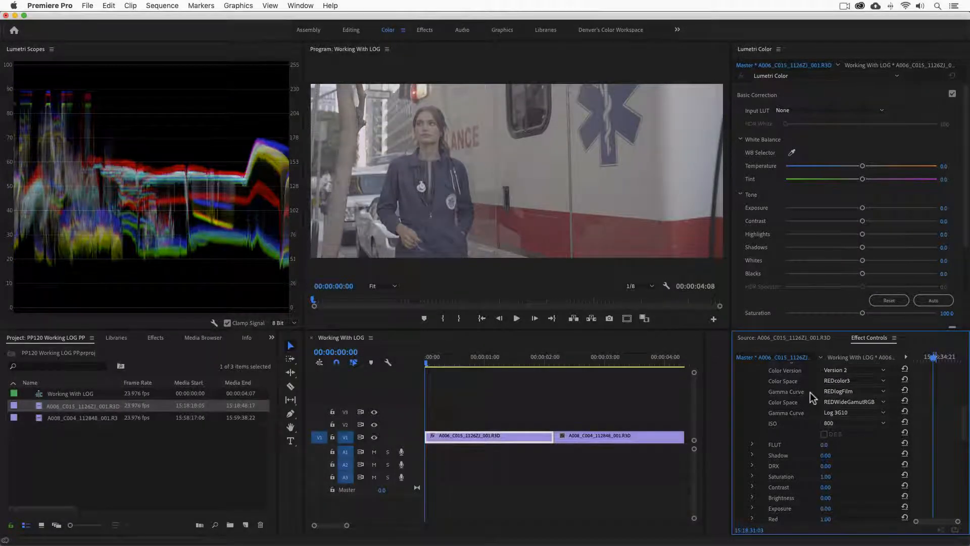
left_click(861, 358)
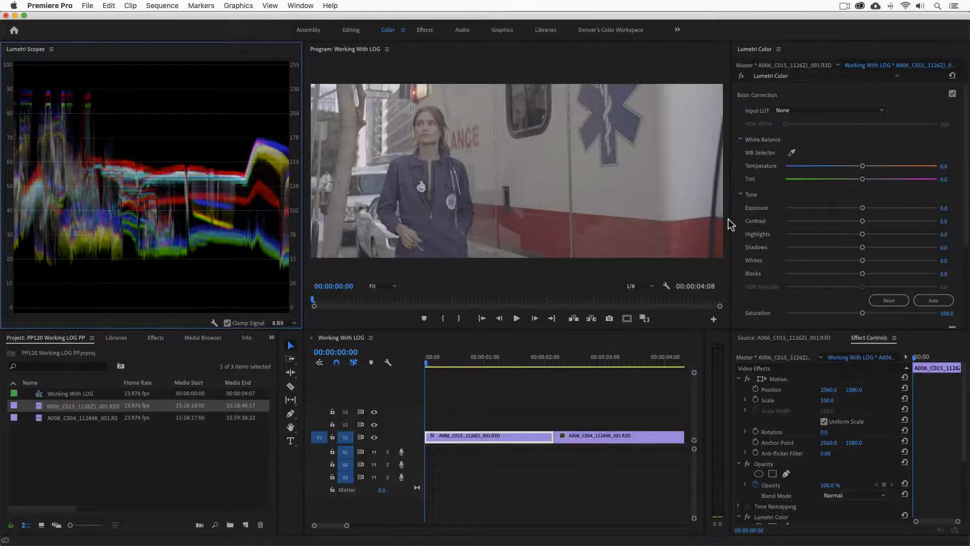
Set the first clip's Exposure to -0.4 and Contrast to 100 in Basic Correction
left_click_drag(862, 207, 852, 208)
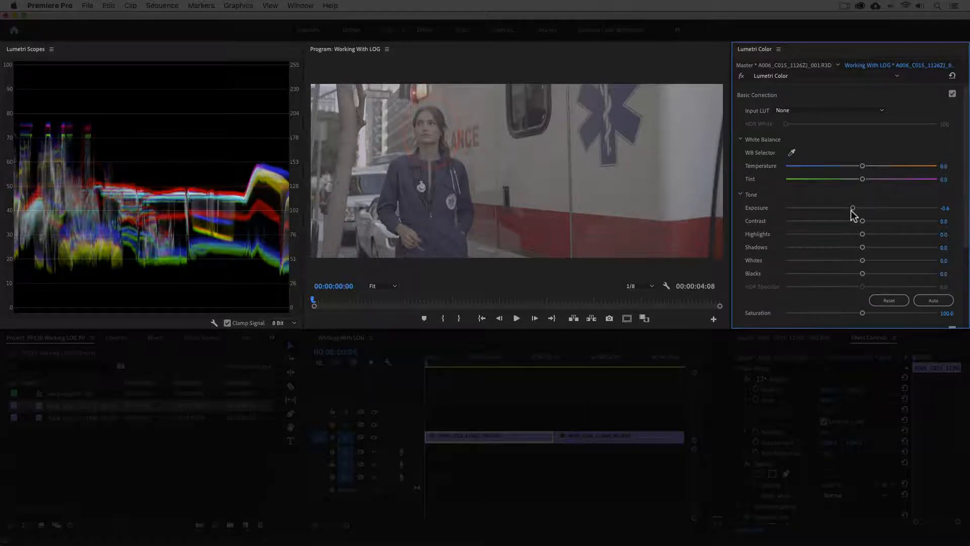
left_click_drag(862, 220, 942, 223)
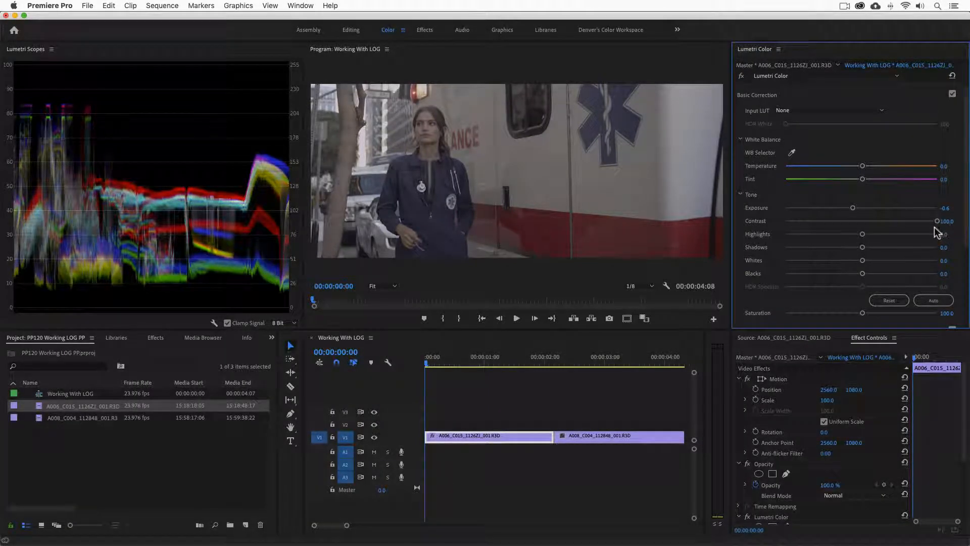
In Color Wheels & Match, raise the Highlights slider and lower the Shadows slider for the first clip
scroll(935, 226, "down", 10)
left_click_drag(965, 183, 928, 233)
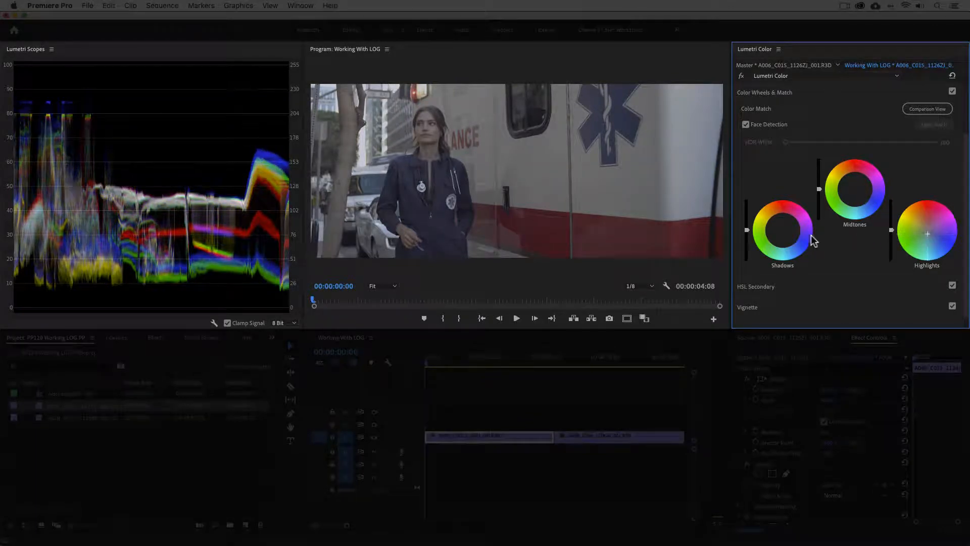
left_click(783, 231)
left_click_drag(782, 229, 781, 230)
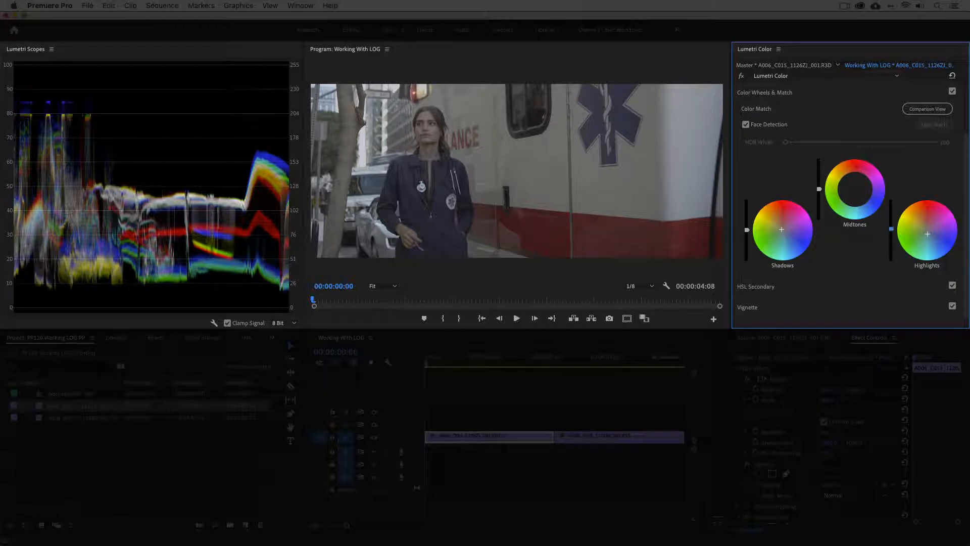
left_click_drag(891, 230, 891, 199)
left_click_drag(746, 229, 747, 244)
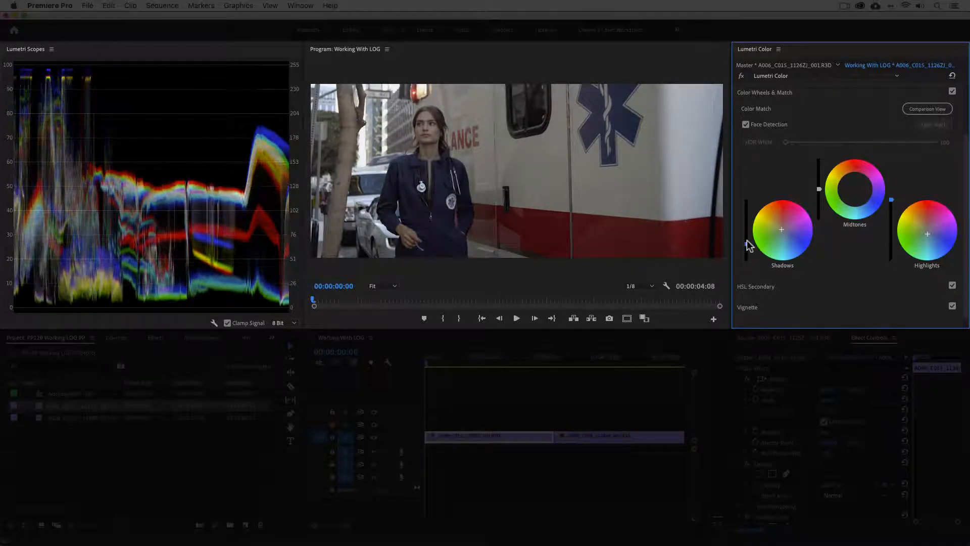
left_click_drag(818, 190, 820, 191)
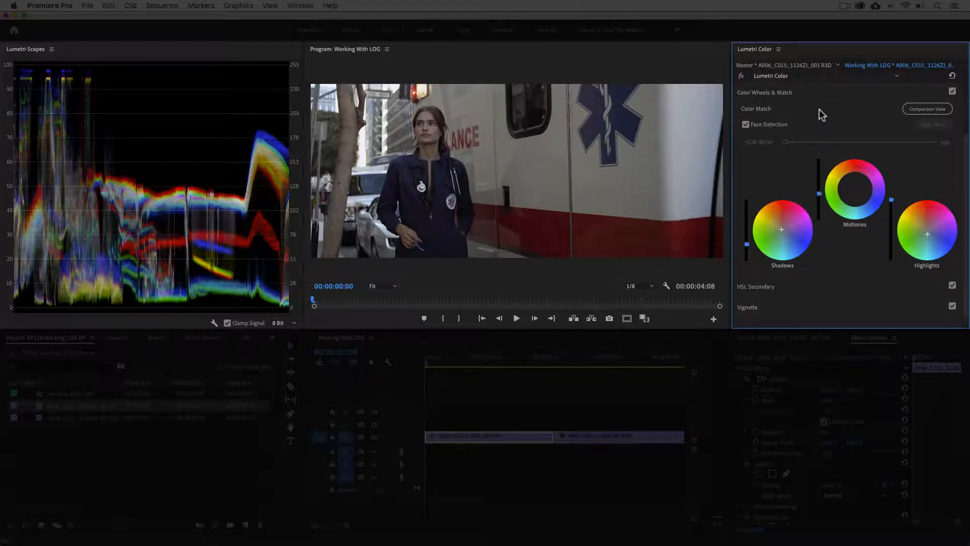
Back in Basic Correction, set Saturation to 126.7, Whites to 18.7 and Blacks to -14.7
left_click(819, 96)
left_click(819, 96)
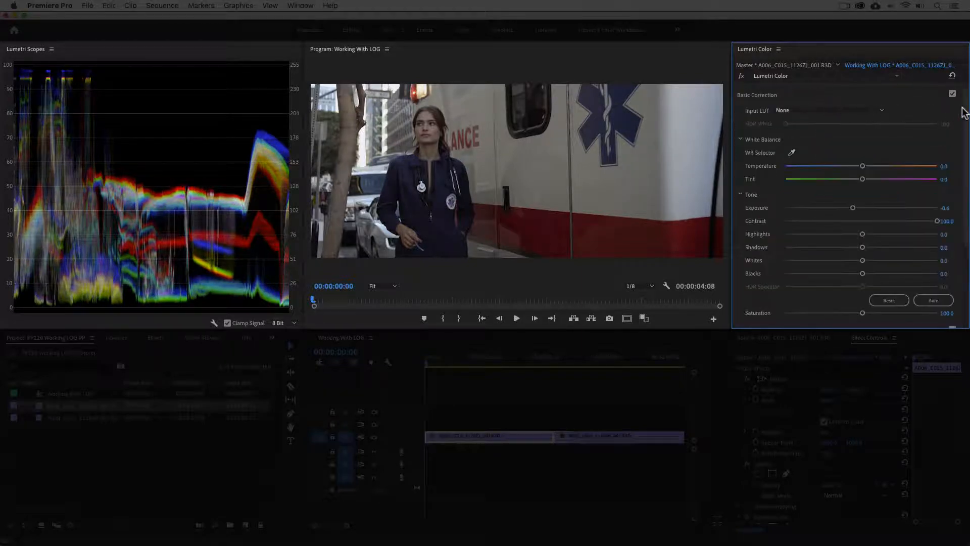
scroll(964, 114, "down", 2)
left_click_drag(862, 287, 880, 285)
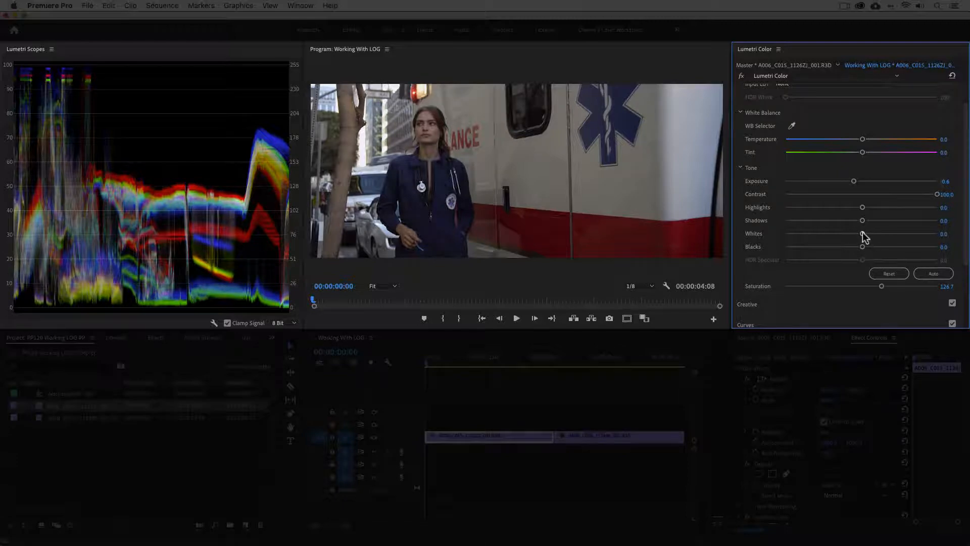
mouse_move(863, 233)
left_mouse_down()
mouse_move(876, 236)
mouse_move(852, 249)
left_mouse_up()
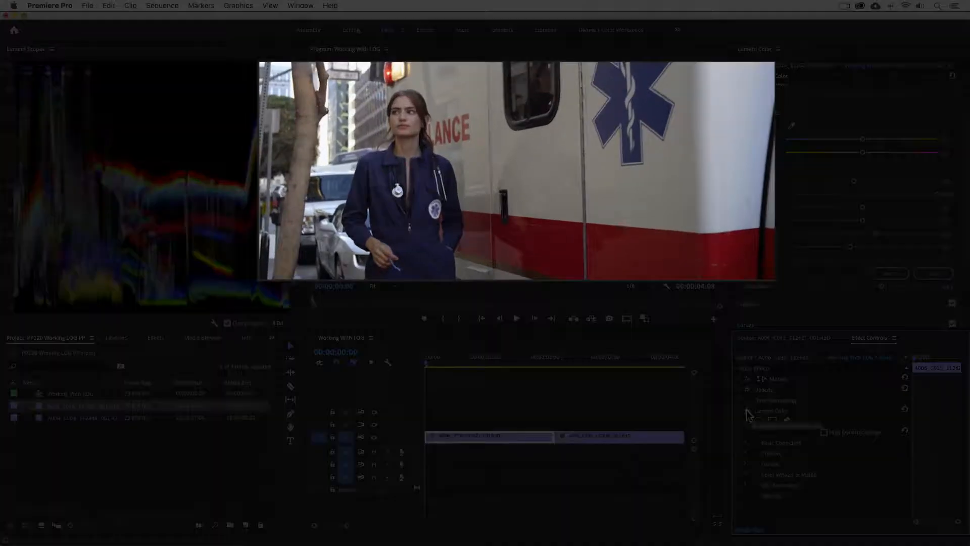
Bypass and re-enable the Lumetri Color effect to compare the first clip before and after grading
left_click(747, 411)
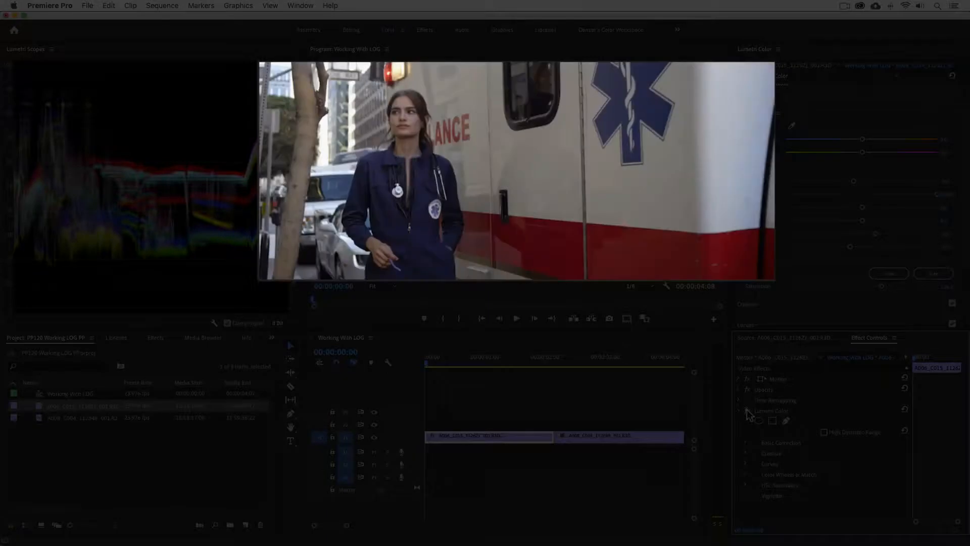
left_click(747, 411)
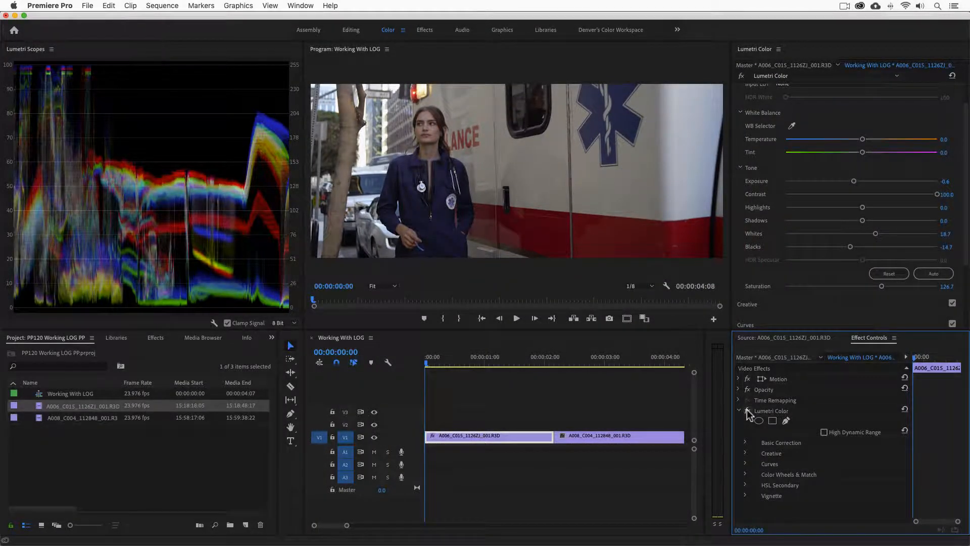
Move to the second clip and shape an S-curve in RGB Curves by raising the black point, lifting highlights and deepening shadows
key("Down")
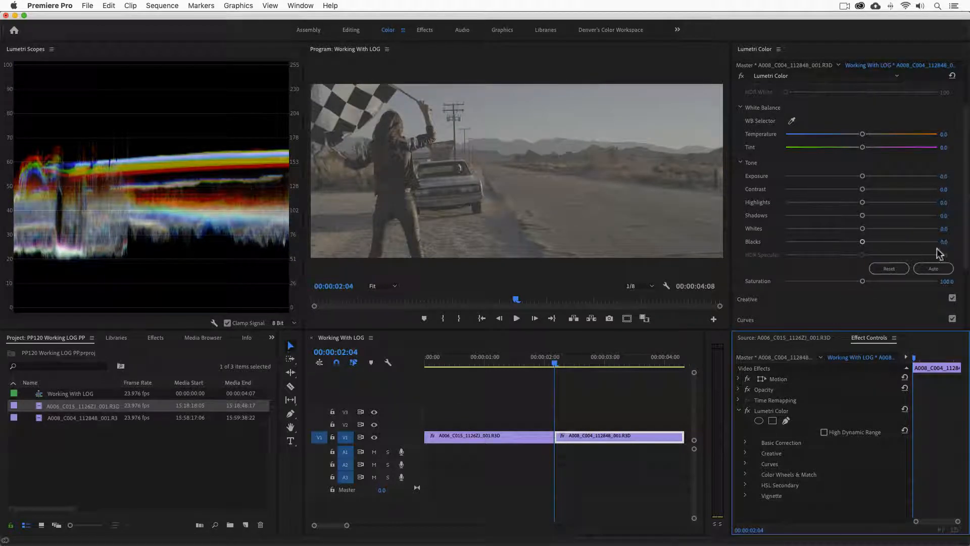
left_click(814, 318)
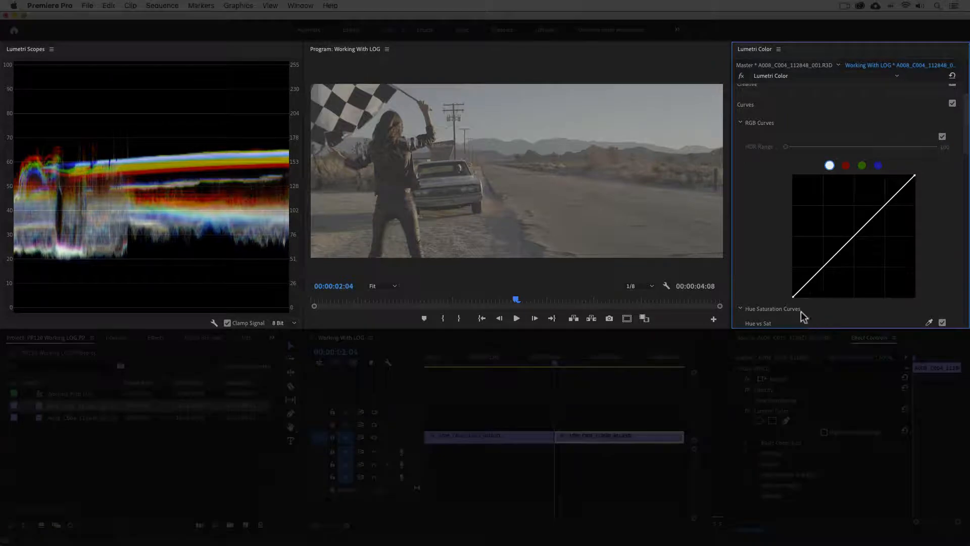
left_click_drag(793, 296, 813, 297)
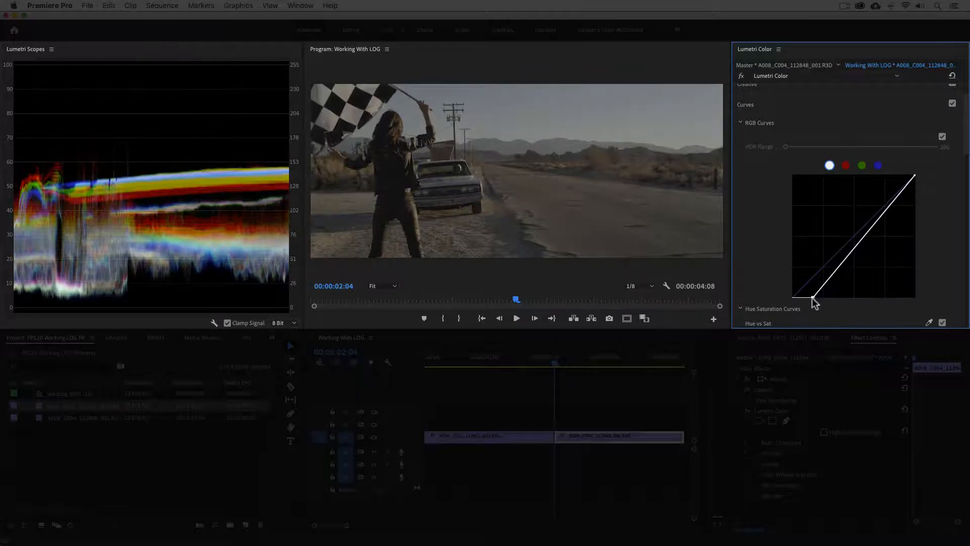
left_click_drag(903, 193, 879, 186)
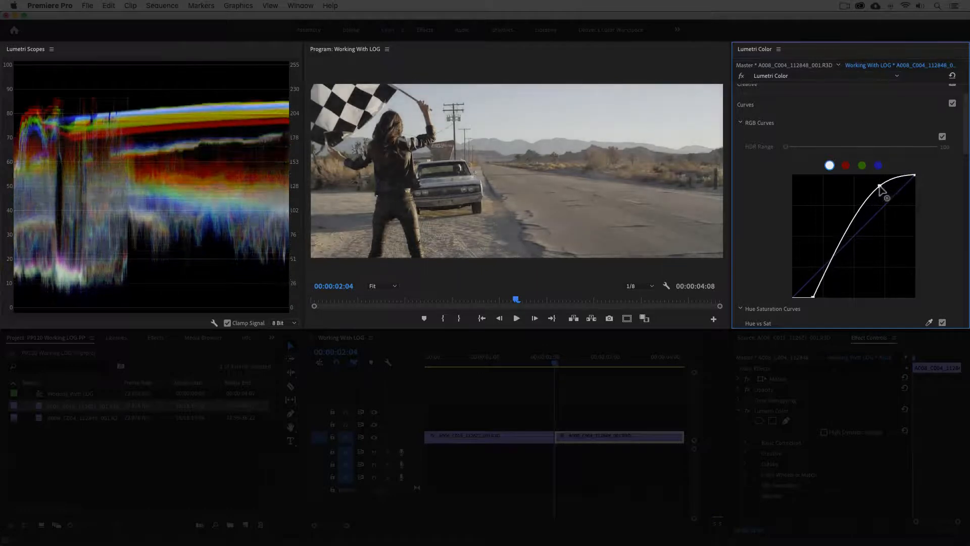
left_click_drag(827, 273, 833, 276)
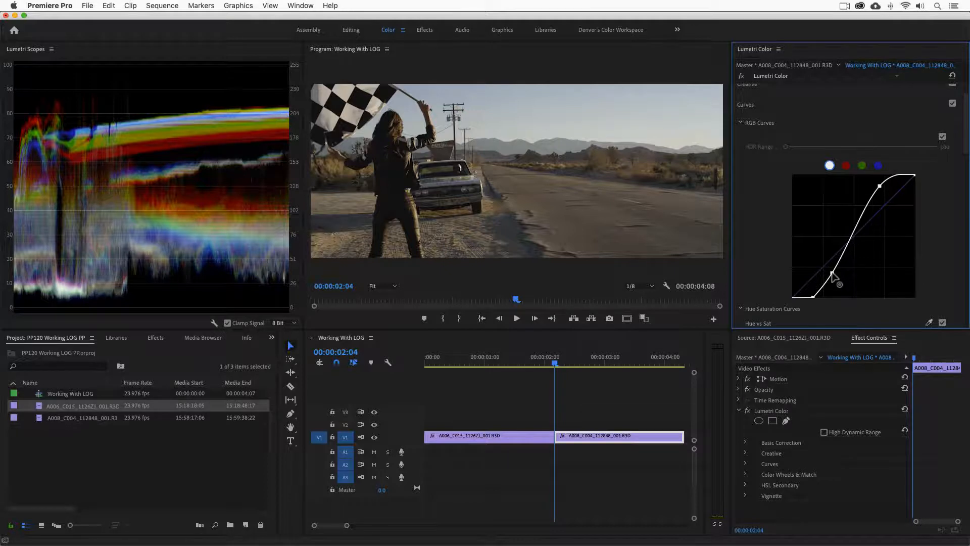
In Color Wheels & Match, slightly raise the Highlights and Midtones sliders for the second clip
left_click(768, 104)
left_click(782, 154)
left_click_drag(965, 174, 966, 215)
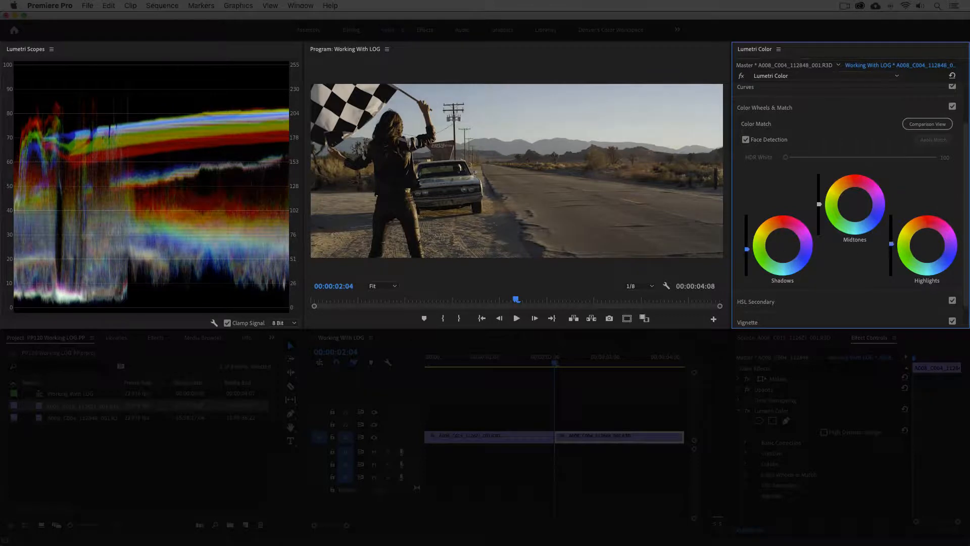
left_click_drag(891, 245, 891, 233)
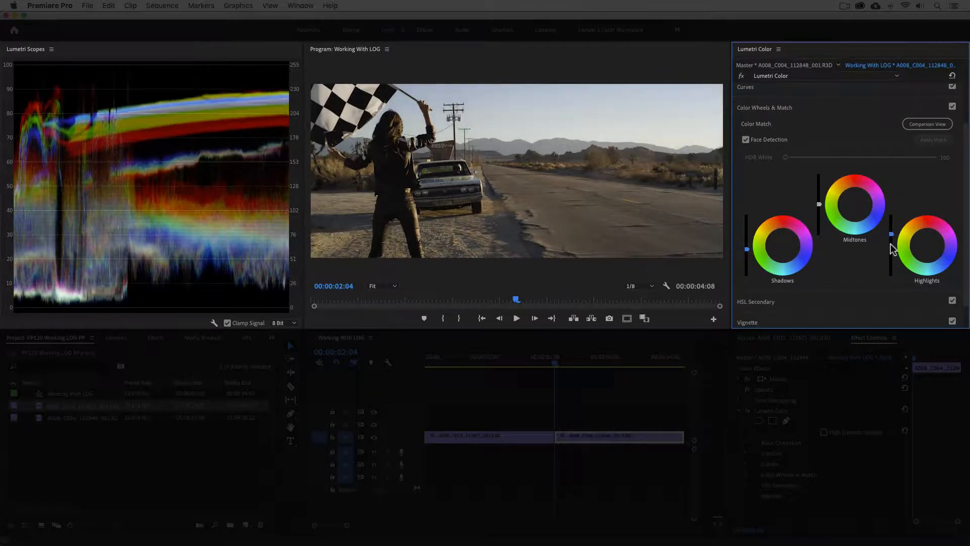
left_click_drag(819, 204, 819, 199)
In Basic Correction, set Contrast to 22, Whites to 30, Blacks to -20 and raise Saturation
left_click(783, 104)
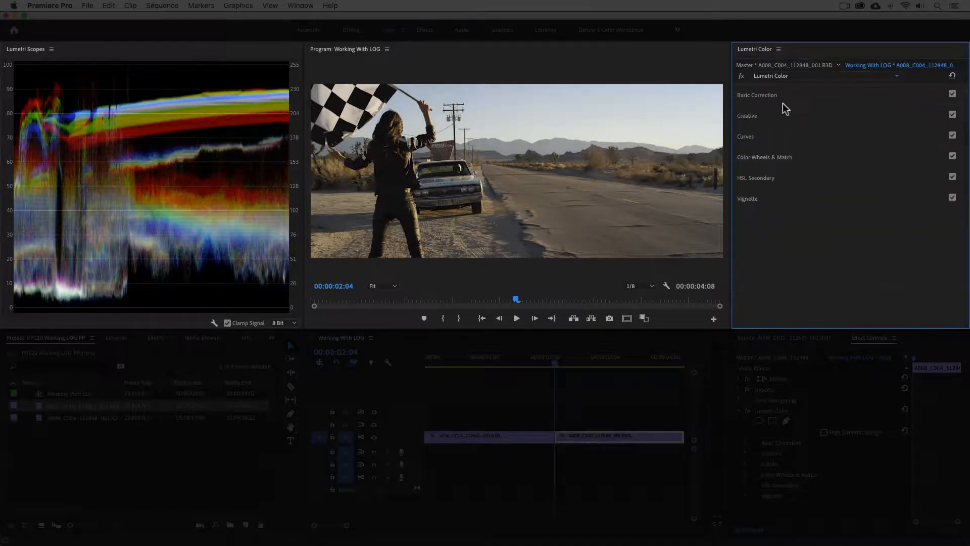
left_click(783, 100)
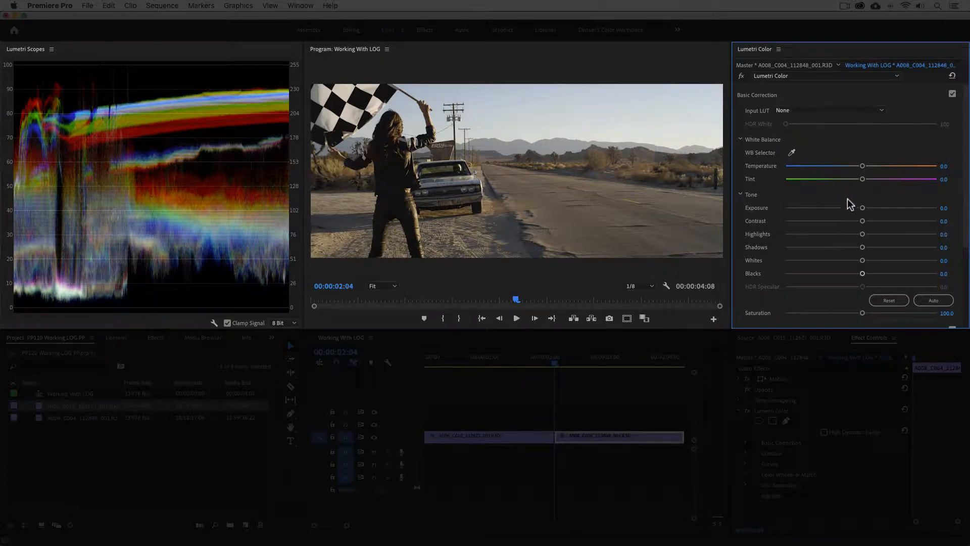
left_click_drag(861, 221, 877, 221)
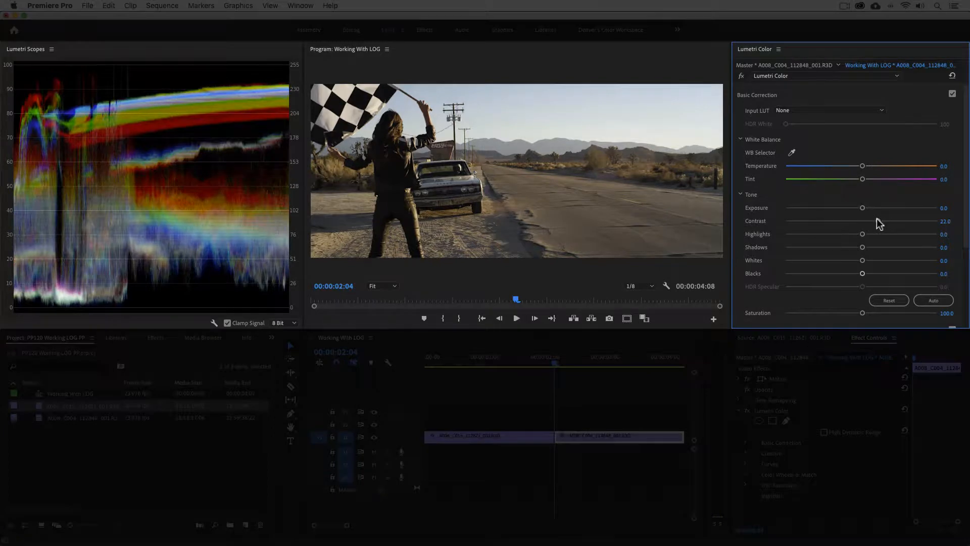
left_click_drag(862, 260, 846, 275)
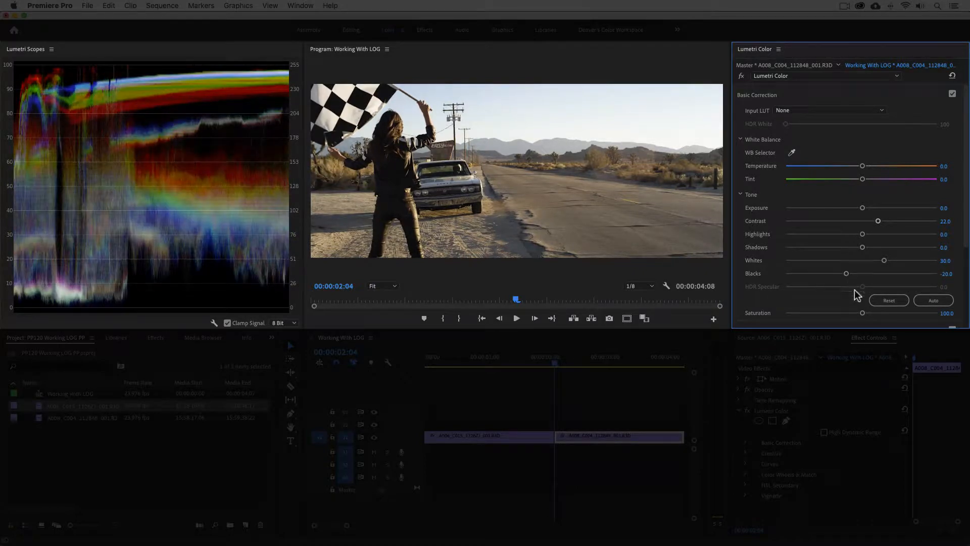
left_click_drag(862, 313, 878, 317)
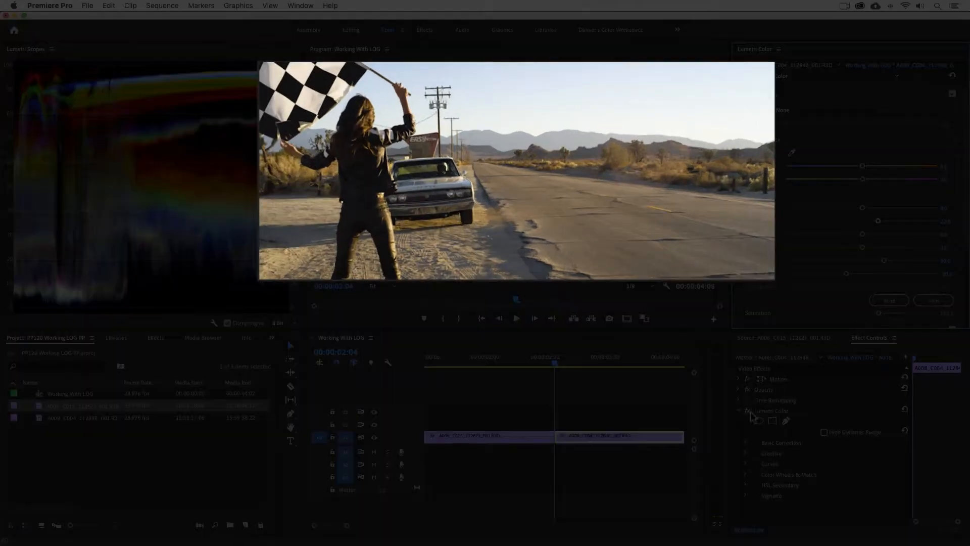
Bypass and re-enable the Lumetri Color effect to compare the second clip before and after grading
left_click(750, 412)
left_click(750, 412)
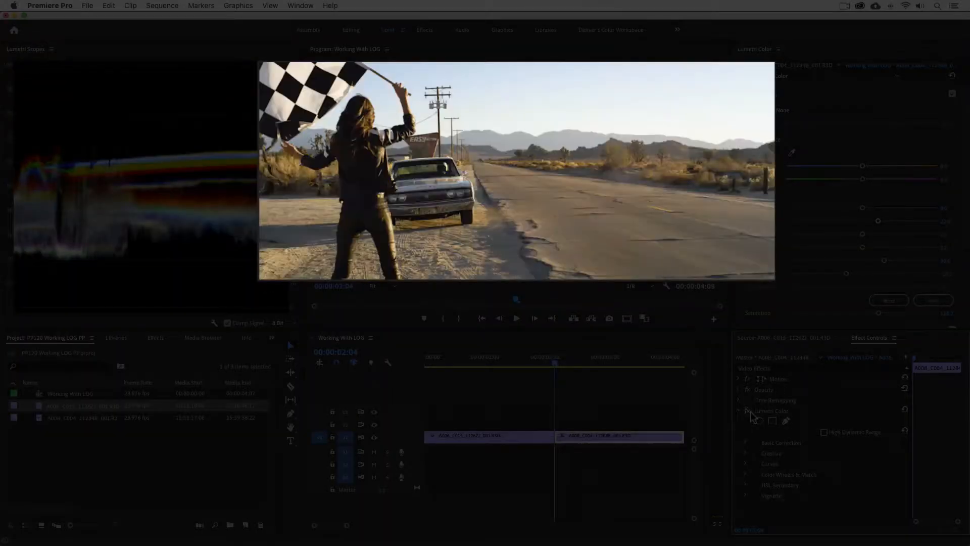